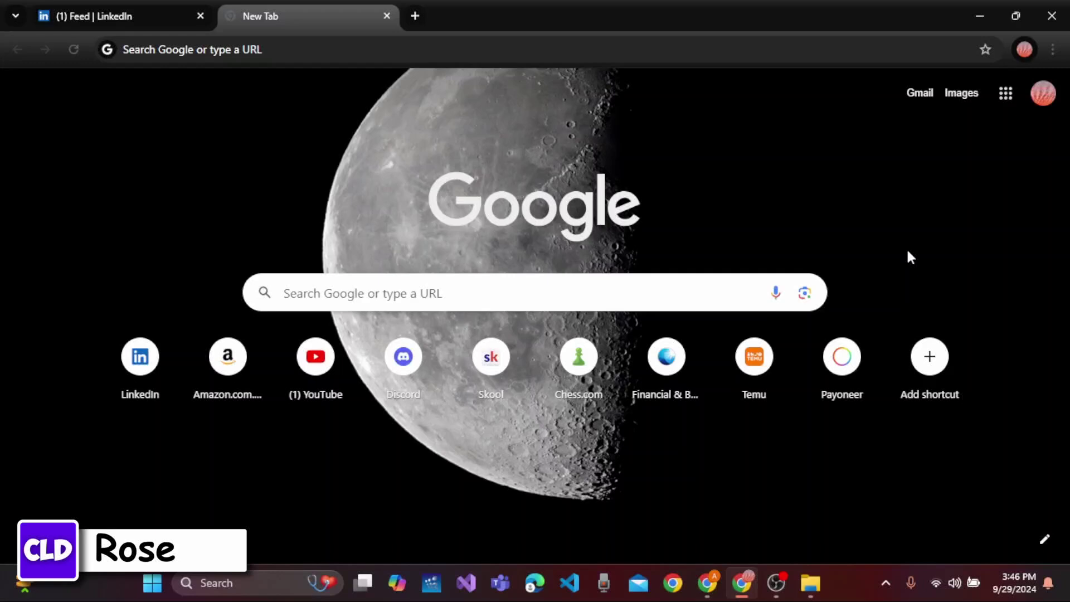
- Navigate the new tab to linkedin.com, fixing a stray character in the address
{"action": "left_click", "coordinate": [333, 53]}
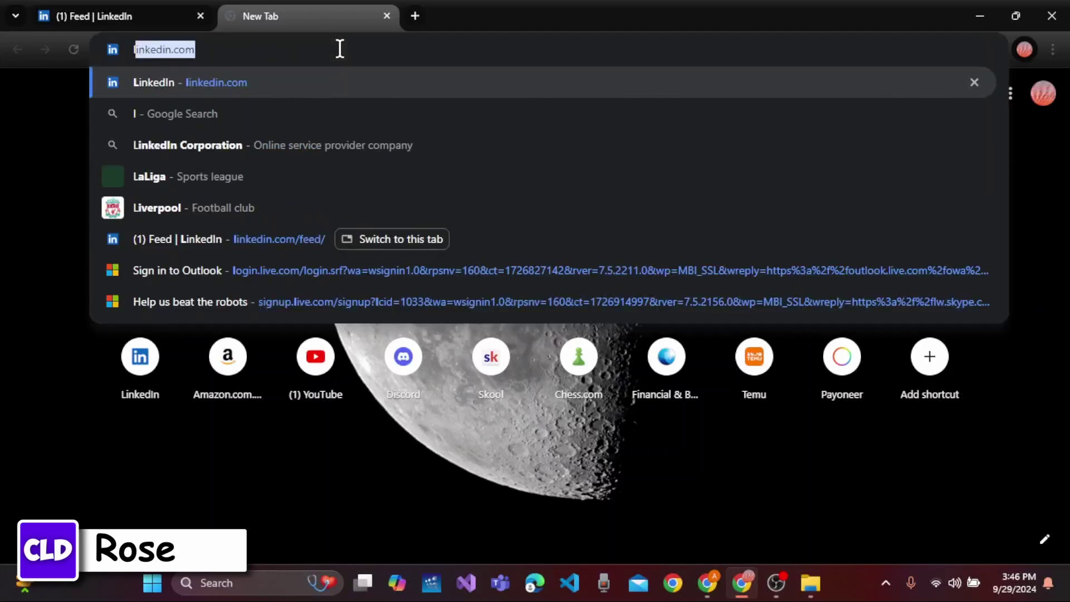
{"action": "type", "text": "linkedin.co,"}
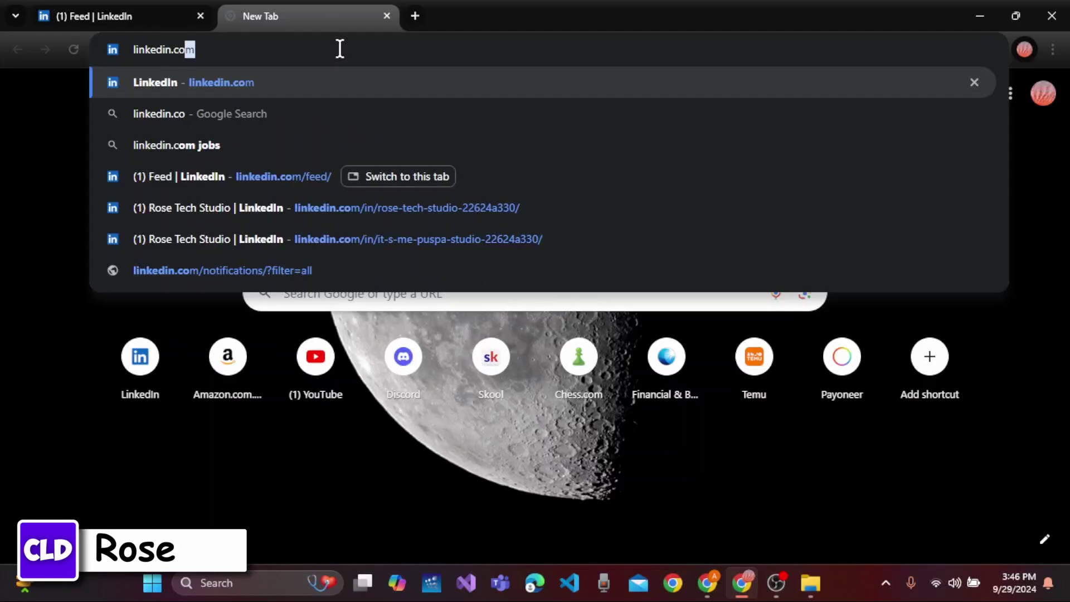
{"action": "key", "text": "BackSpace"}
{"action": "type", "text": "m"}
{"action": "key", "text": "Return"}
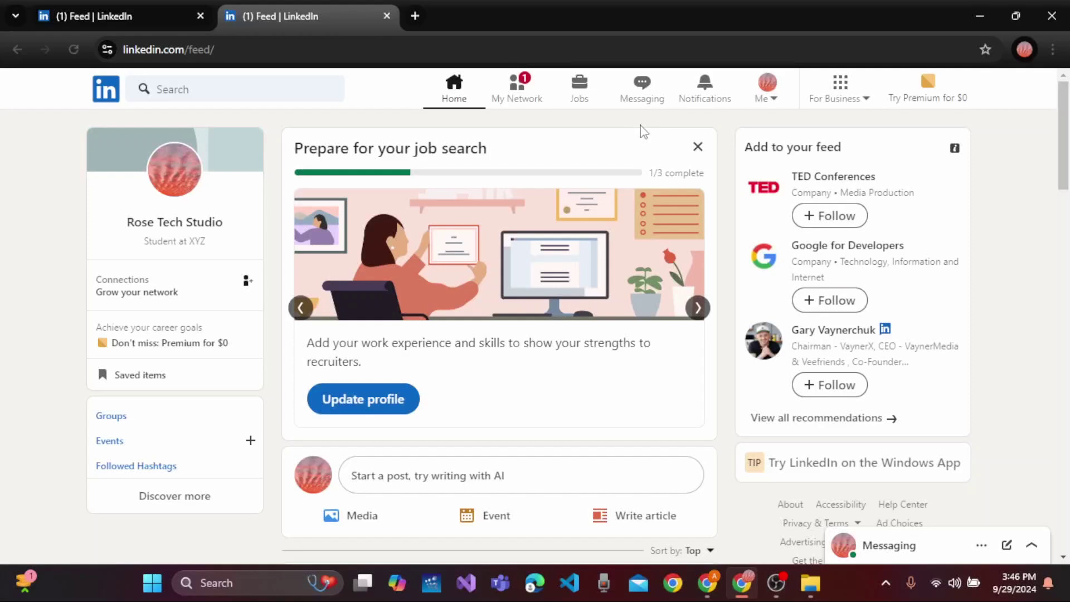
- View the Rose Tech Studio profile from the Me menu, then reopen that menu
{"action": "left_click", "coordinate": [767, 94]}
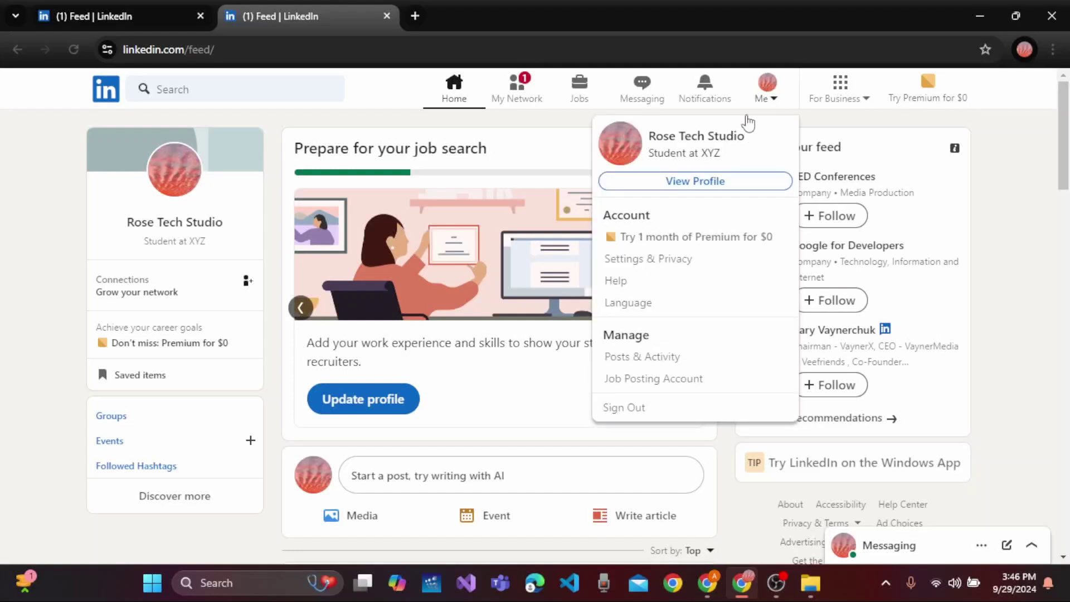
{"action": "left_click", "coordinate": [717, 182]}
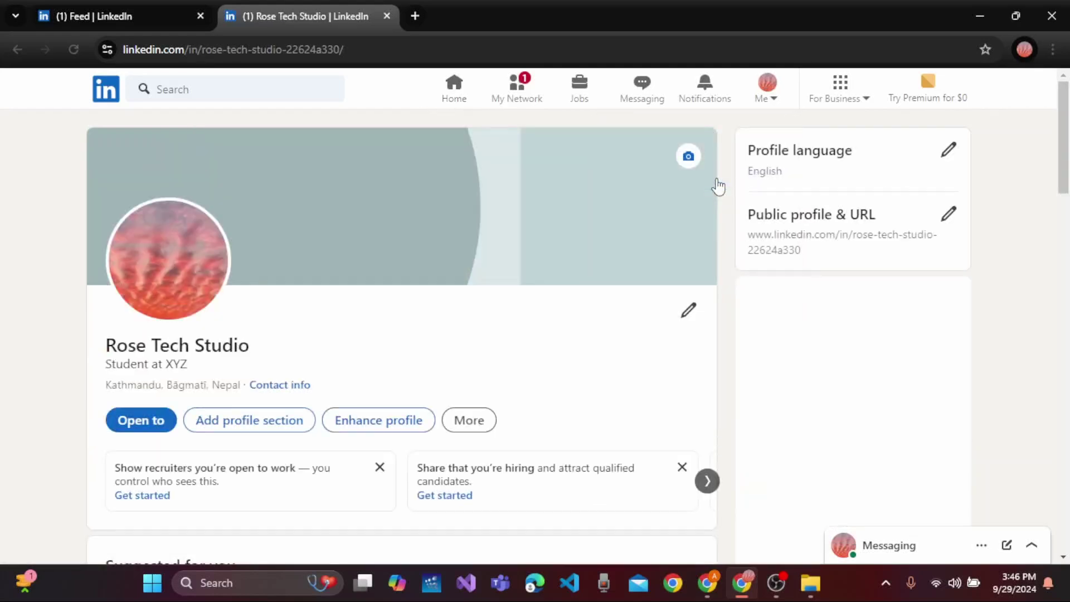
{"action": "left_click", "coordinate": [767, 95]}
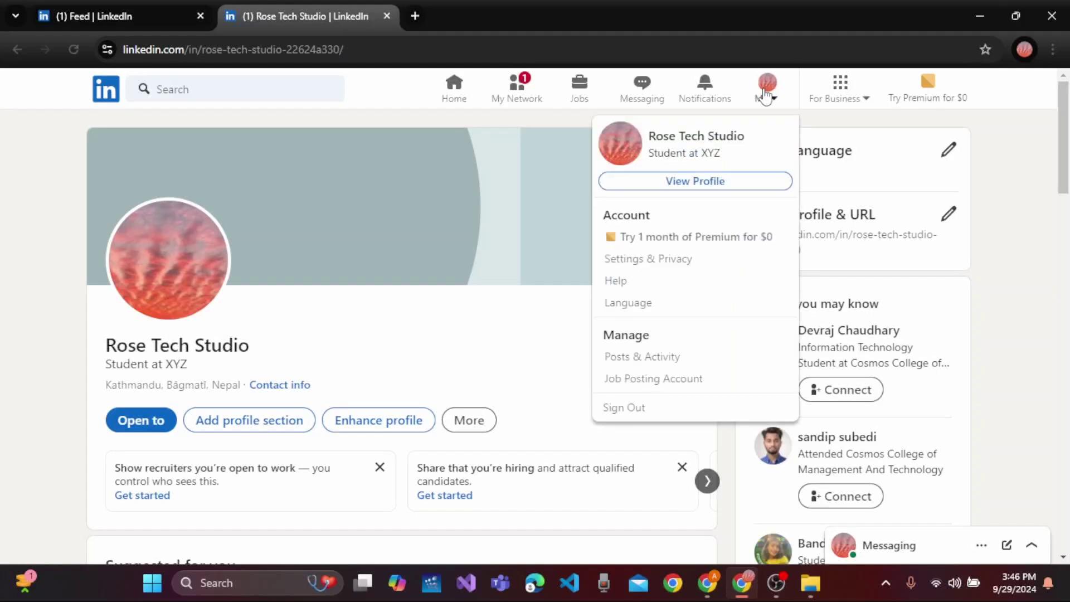
- Go to Settings & Privacy from the Me menu to reach Account preferences
{"action": "left_click", "coordinate": [647, 258]}
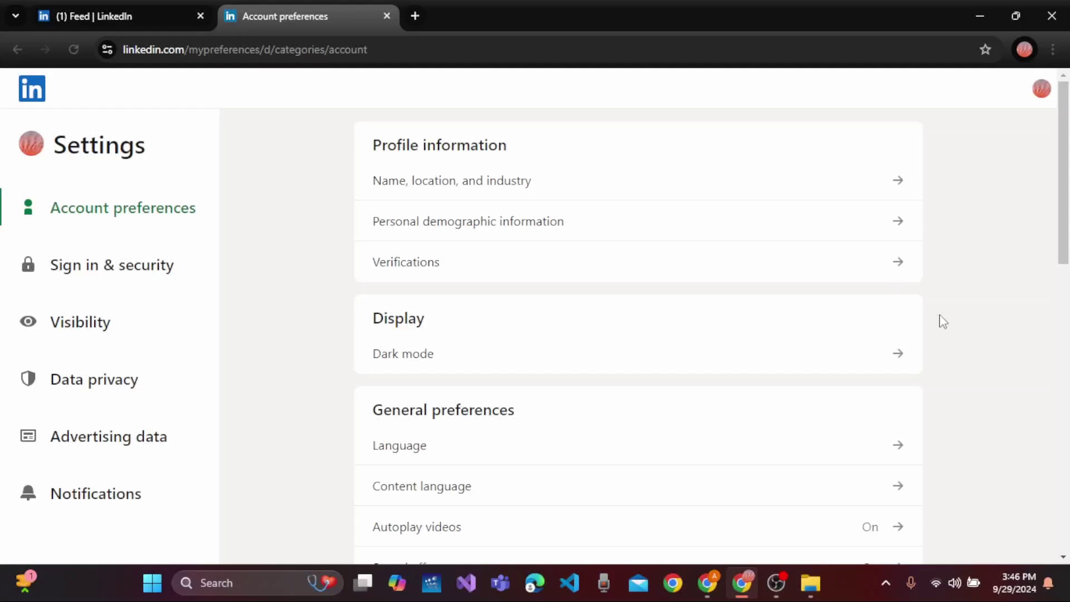
{"action": "scroll", "coordinate": [942, 322], "scroll_direction": "down", "scroll_amount": 4}
{"action": "scroll", "coordinate": [941, 322], "scroll_direction": "down", "scroll_amount": 3}
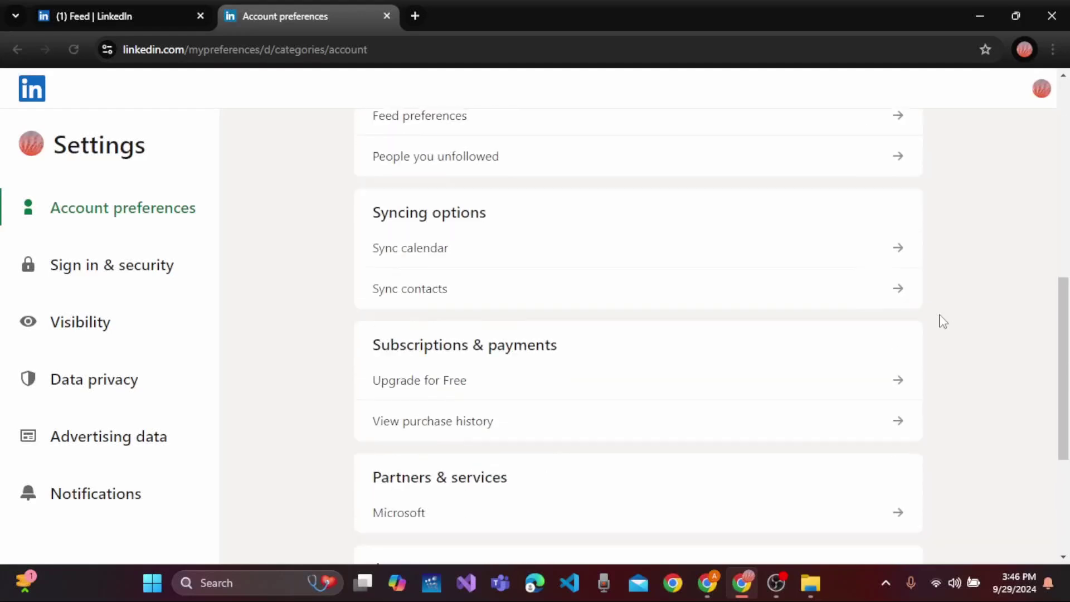
{"action": "scroll", "coordinate": [942, 322], "scroll_direction": "down", "scroll_amount": 2}
{"action": "scroll", "coordinate": [942, 322], "scroll_direction": "down", "scroll_amount": 2}
{"action": "scroll", "coordinate": [942, 322], "scroll_direction": "down", "scroll_amount": 1}
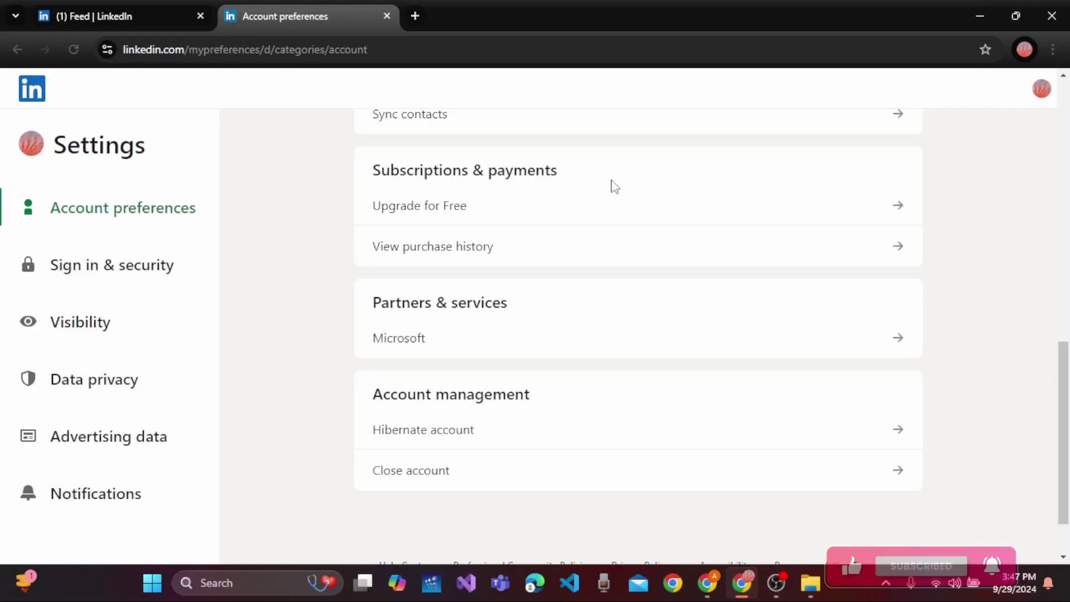
- Search Google for 'linkedin/help' in a fresh tab, correcting a stray trailing character
{"action": "left_click", "coordinate": [416, 16]}
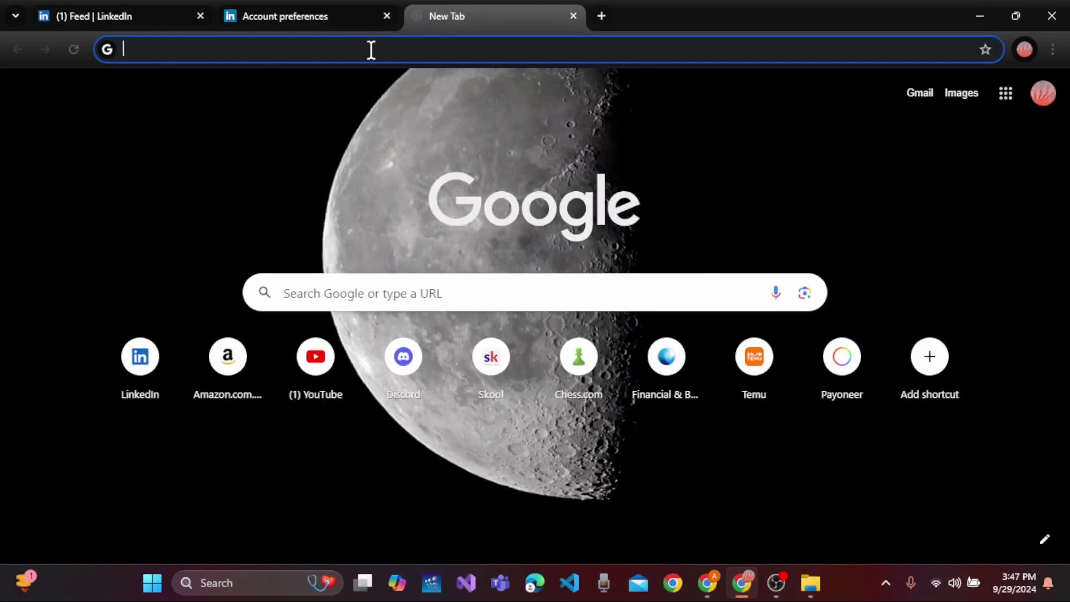
{"action": "type", "text": "linke"}
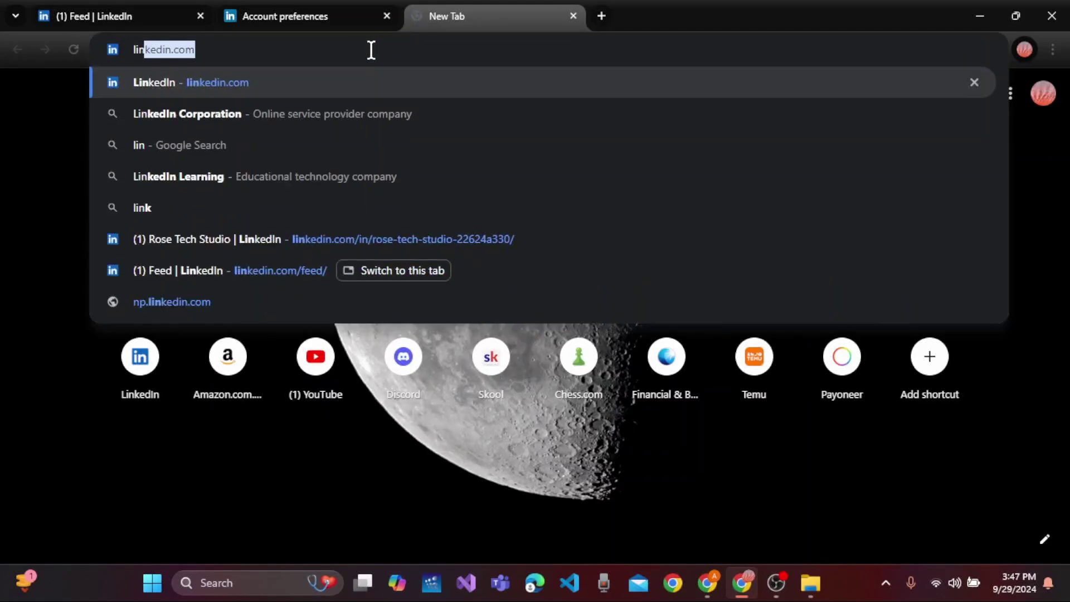
{"action": "type", "text": "din"}
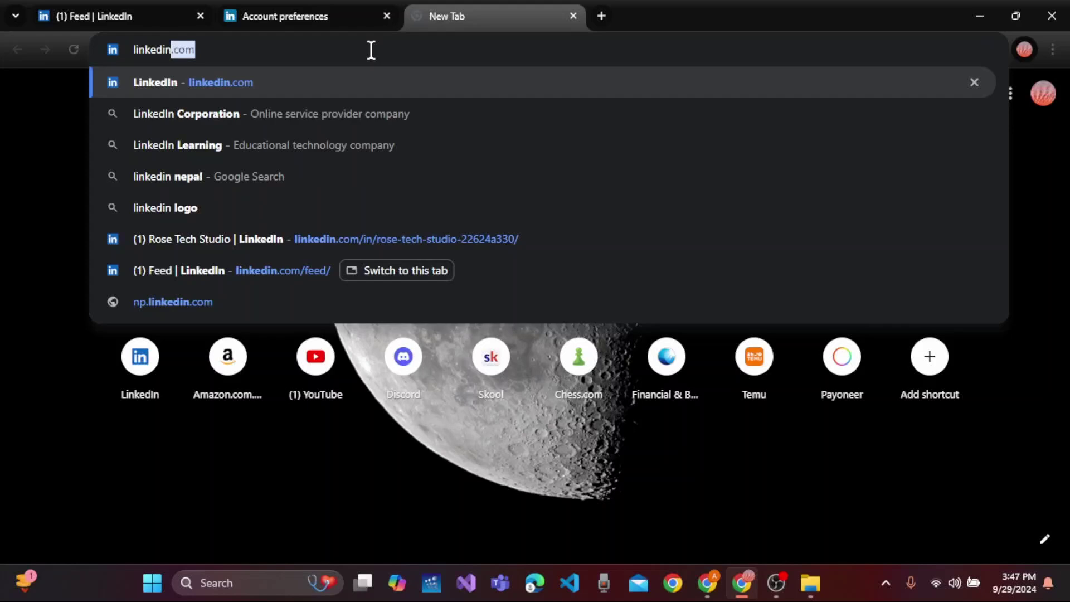
{"action": "type", "text": "/help`"}
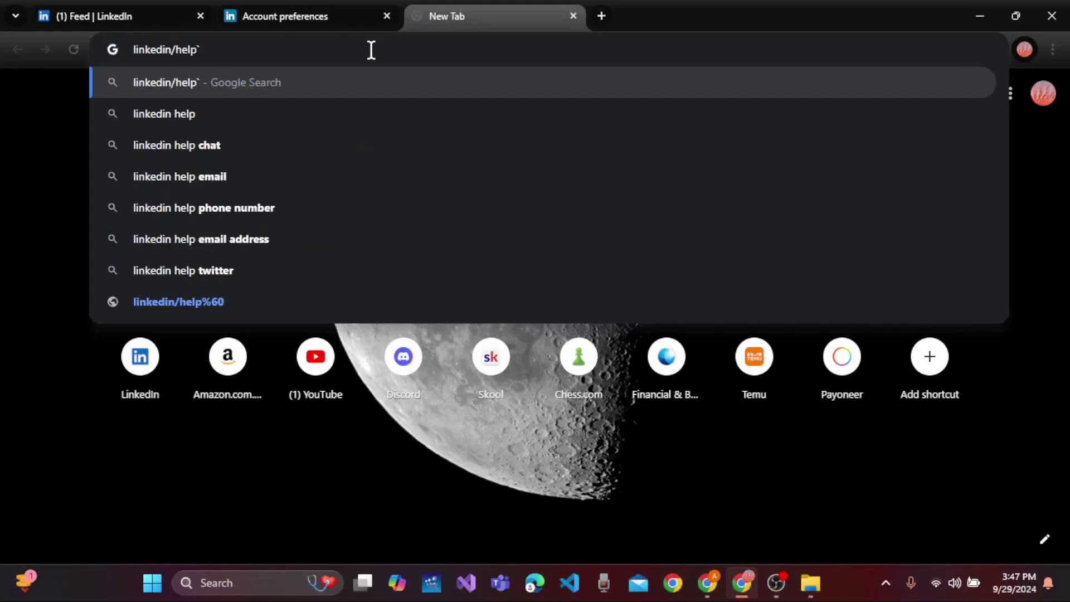
{"action": "key", "text": "BackSpace"}
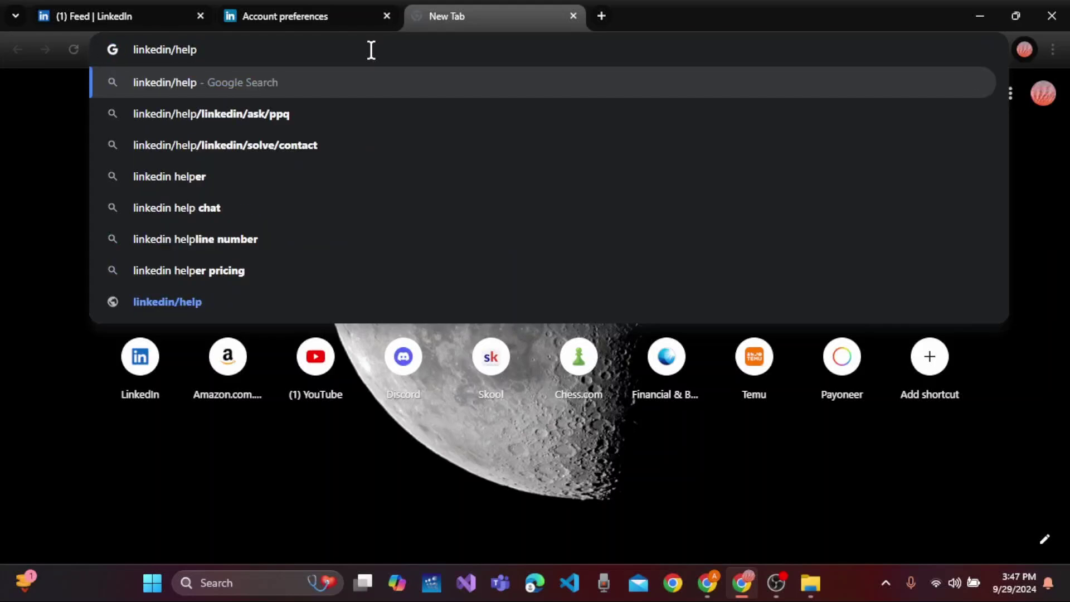
{"action": "key", "text": "Return"}
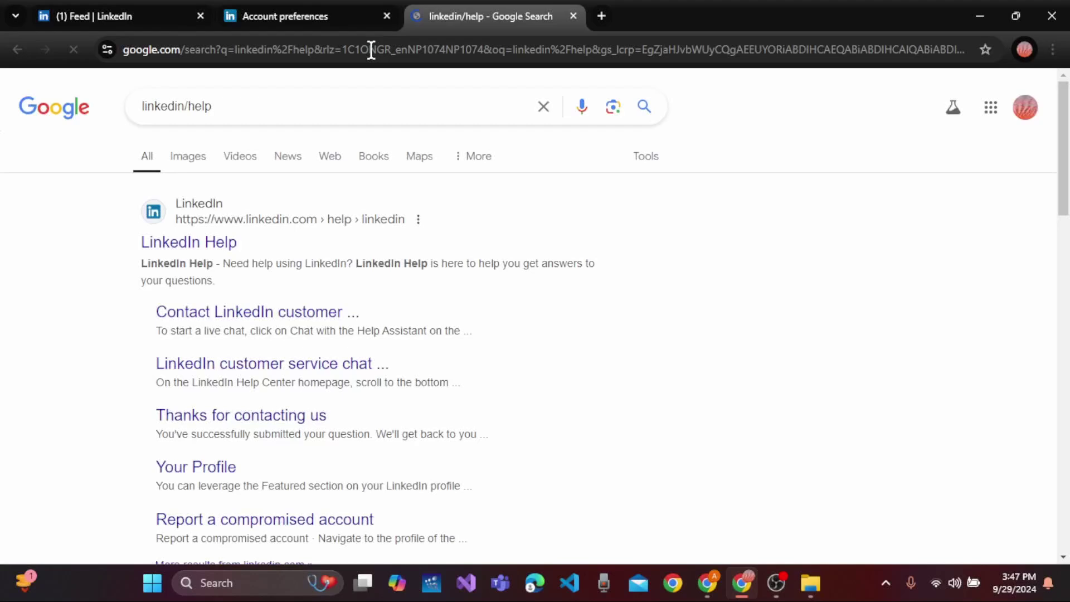
{"action": "scroll", "coordinate": [575, 269], "scroll_direction": "down", "scroll_amount": 1}
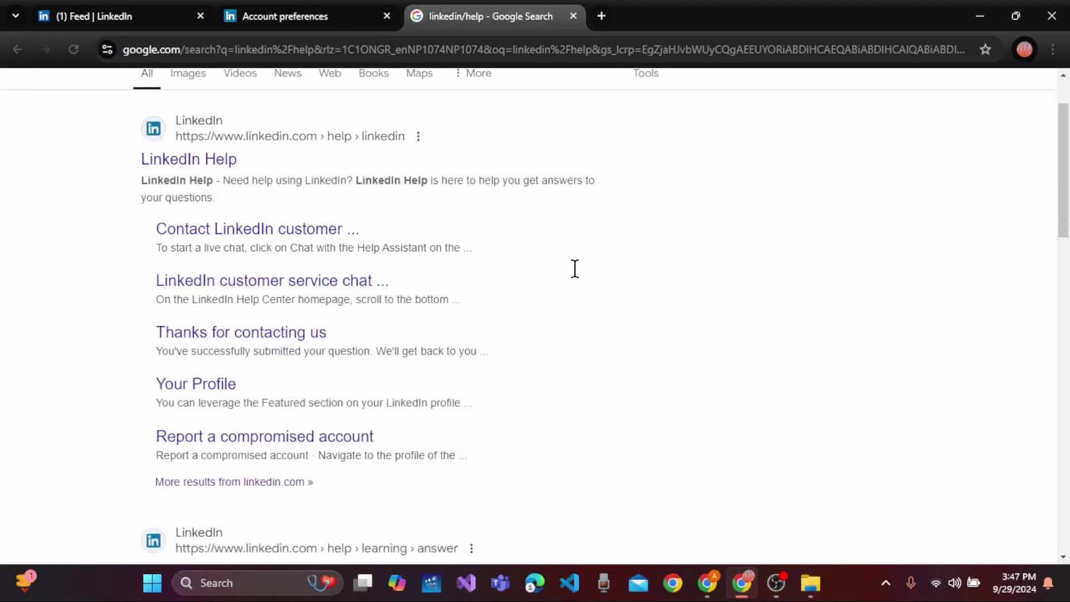
{"action": "scroll", "coordinate": [635, 308], "scroll_direction": "down", "scroll_amount": 1}
{"action": "scroll", "coordinate": [636, 308], "scroll_direction": "up", "scroll_amount": 3}
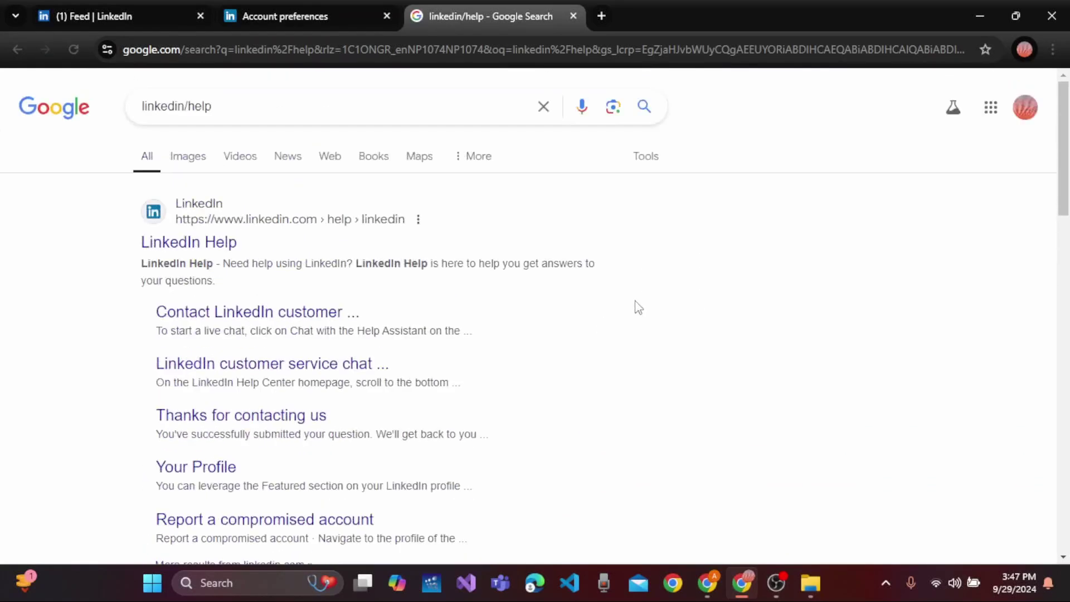
- Open the LinkedIn Help result and enter 'request to refund' in its help search
{"action": "left_click", "coordinate": [189, 242]}
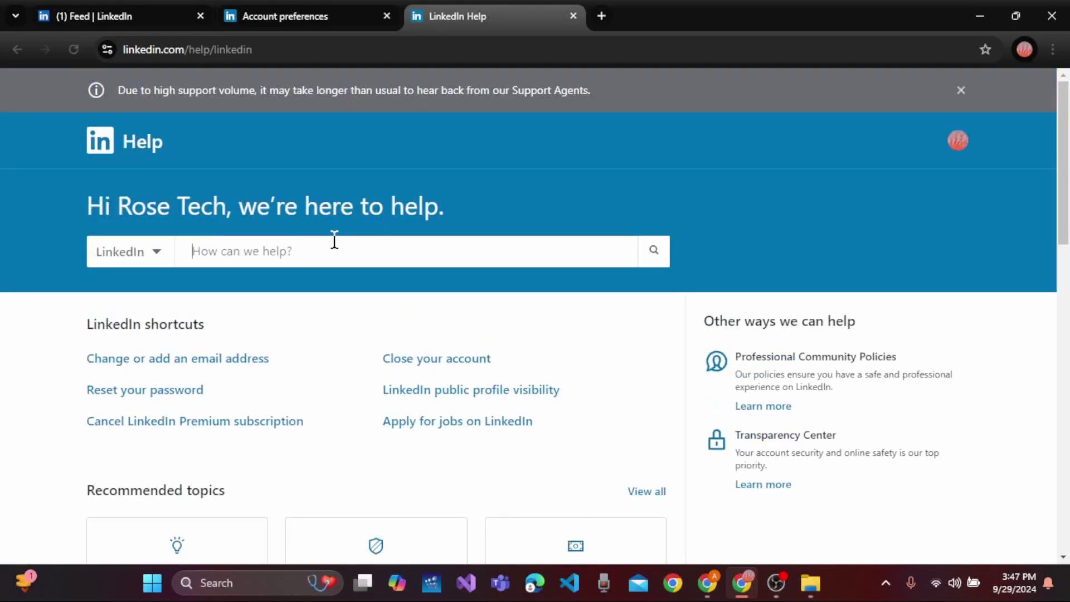
{"action": "left_click", "coordinate": [333, 250]}
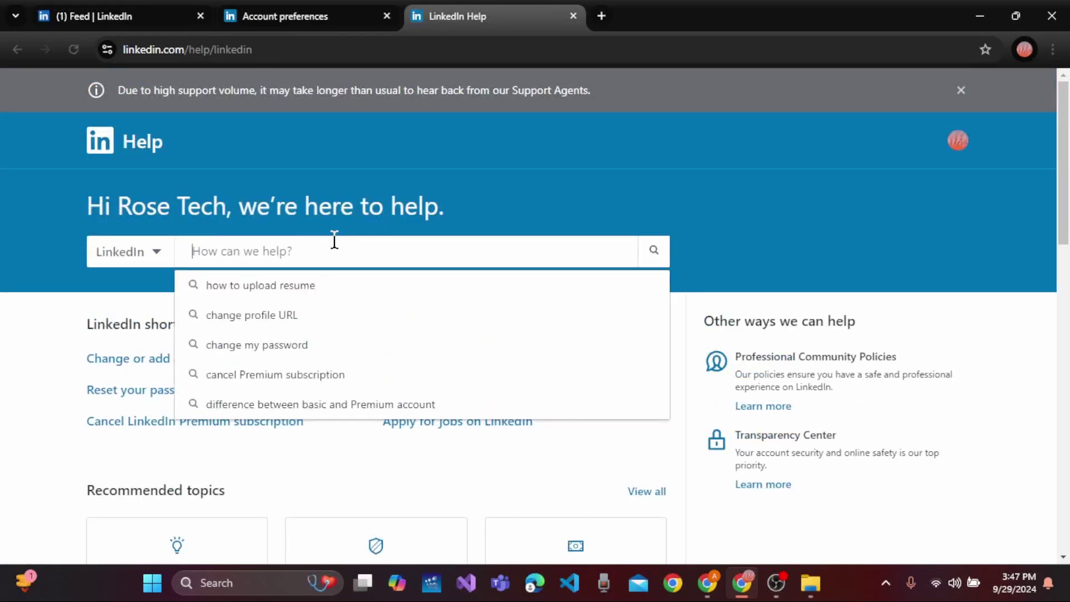
{"action": "type", "text": "request"}
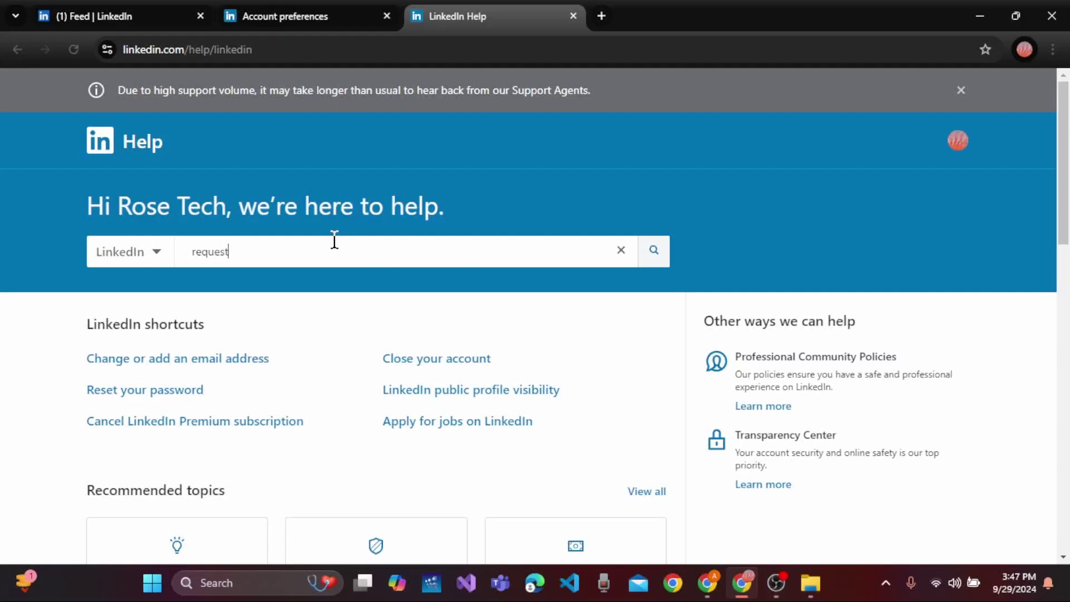
{"action": "type", "text": " to red"}
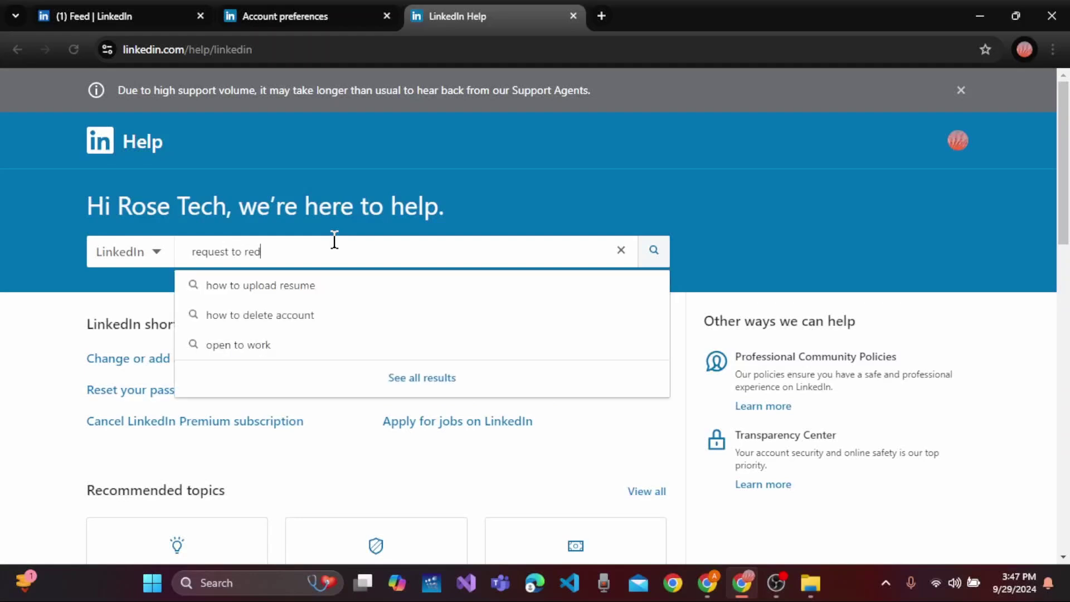
{"action": "key", "text": "BackSpace"}
{"action": "type", "text": "fun"}
{"action": "type", "text": "d"}
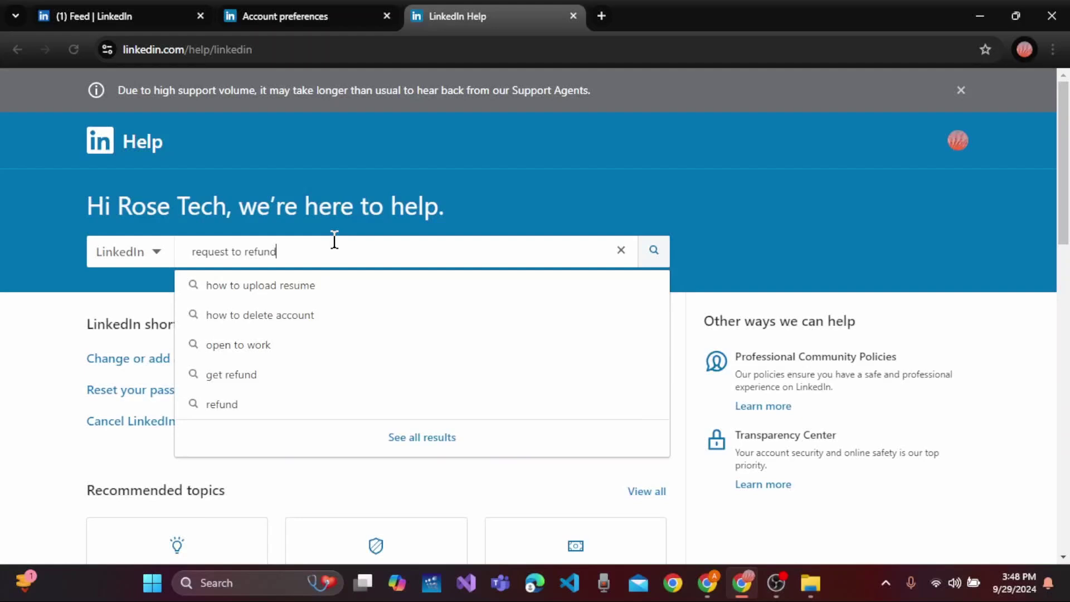